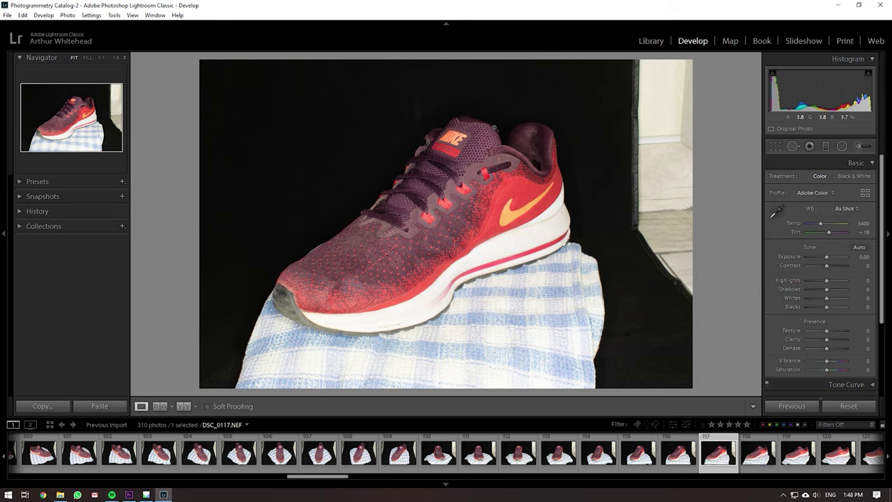
- Zoom into the shoe's texture in DSC_0117 and try stronger sharpening amounts before restoring the amount to 40
drag(448, 197, 420, 236)
click(871, 162)
click(866, 223)
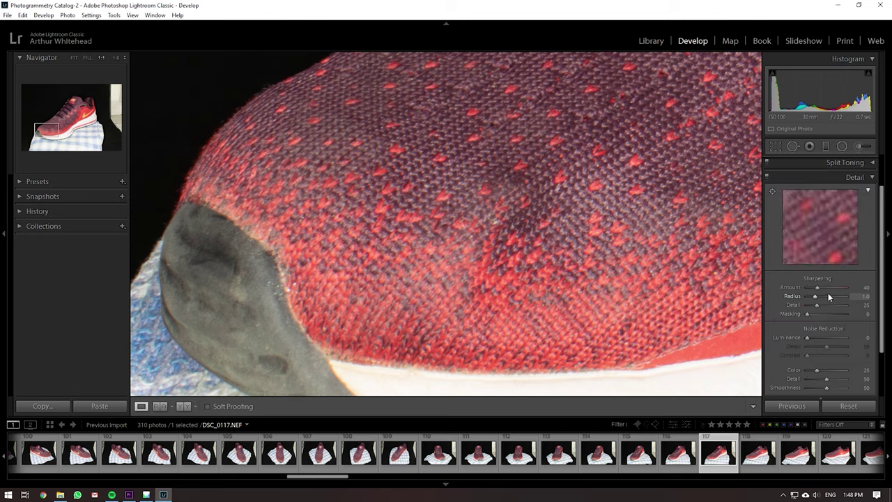
drag(817, 286, 859, 286)
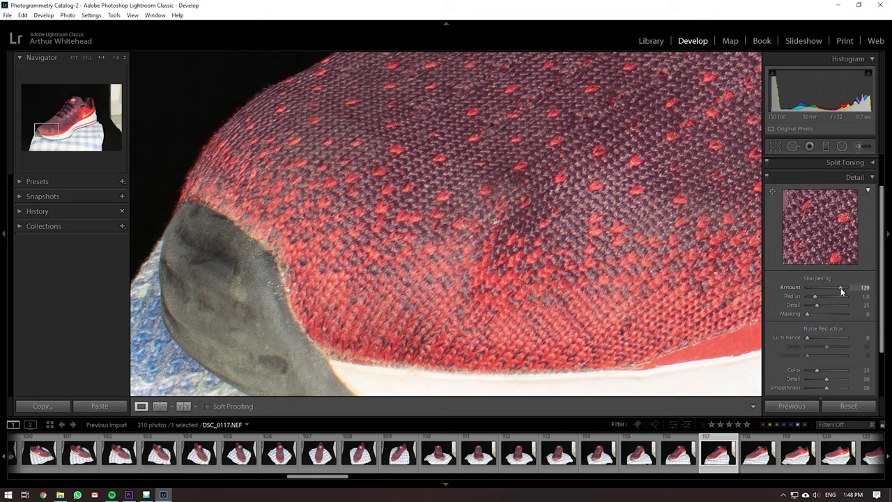
drag(567, 110, 627, 140)
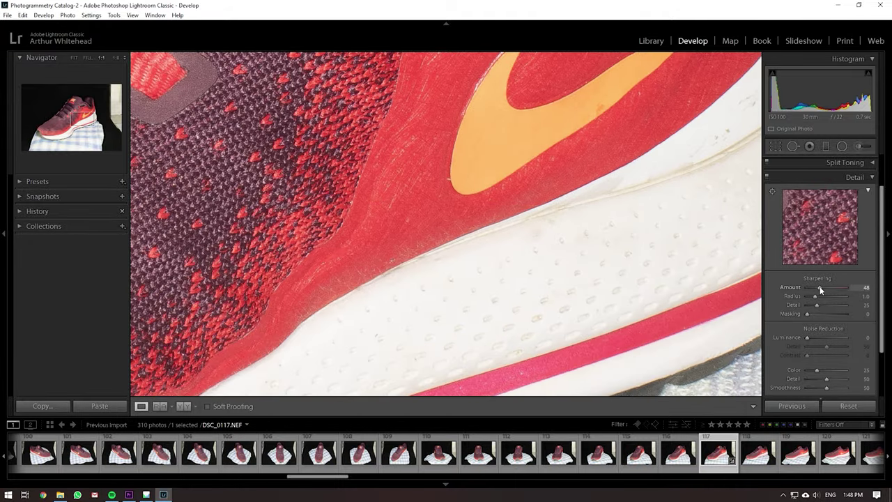
click(472, 178)
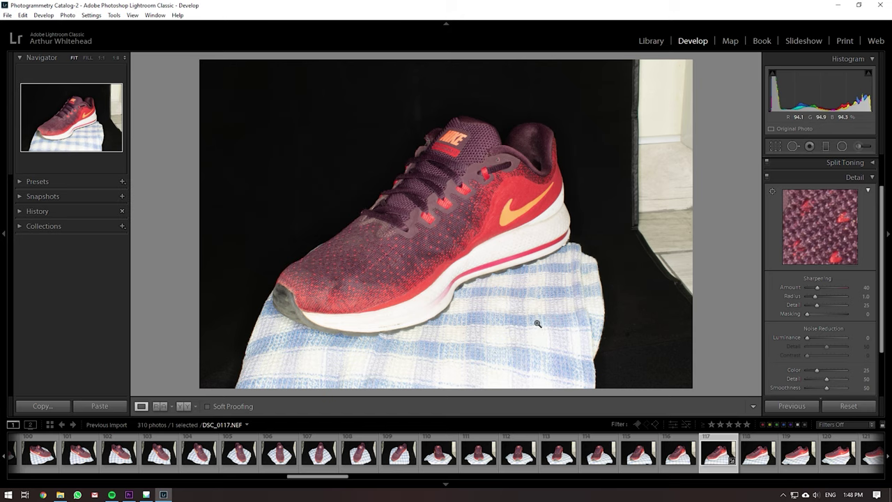
- Review sample photos across the rest of the previous import, including DSC_0138, DSC_0215 and DSC_0265
drag(325, 478, 428, 478)
click(427, 453)
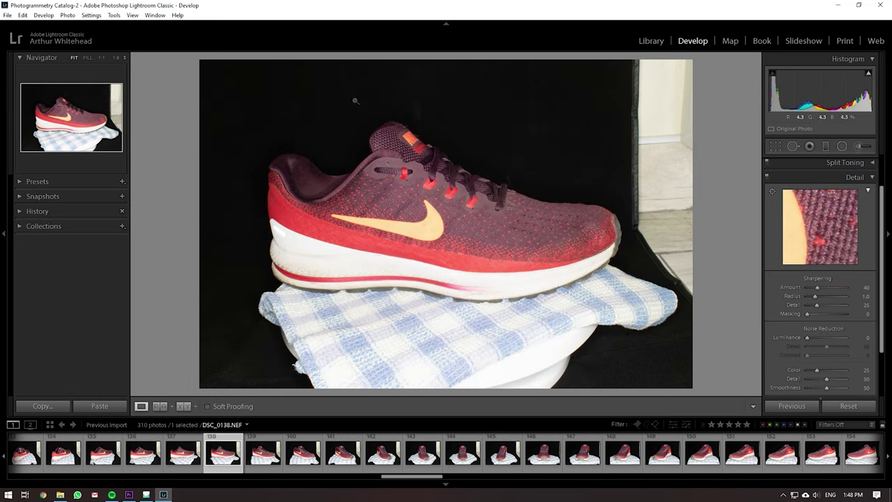
click(743, 453)
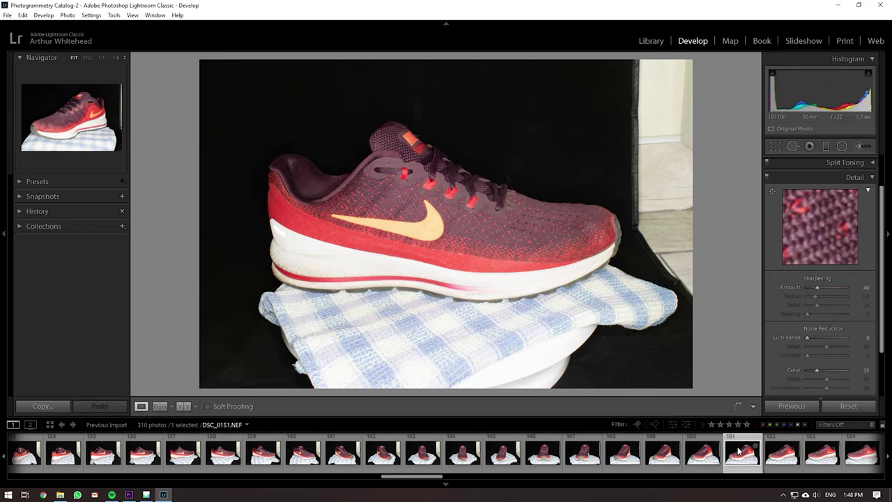
drag(436, 478, 638, 457)
click(538, 453)
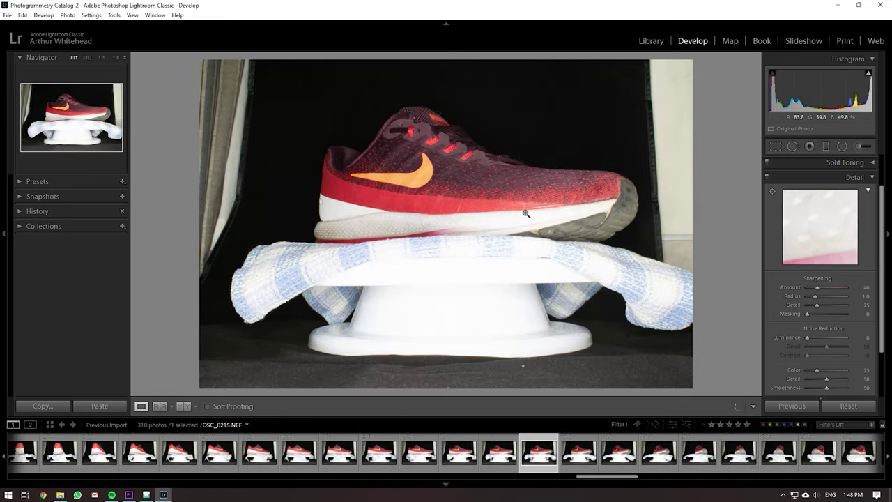
drag(600, 480, 723, 480)
click(683, 453)
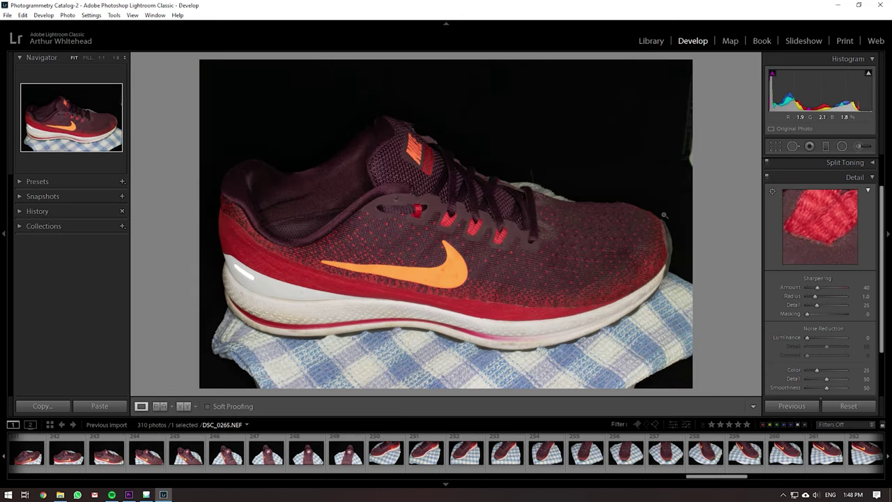
- Check the contents of the Batch A and Batch B collections inside the Nike Tutorial set in the Library
click(655, 44)
click(84, 291)
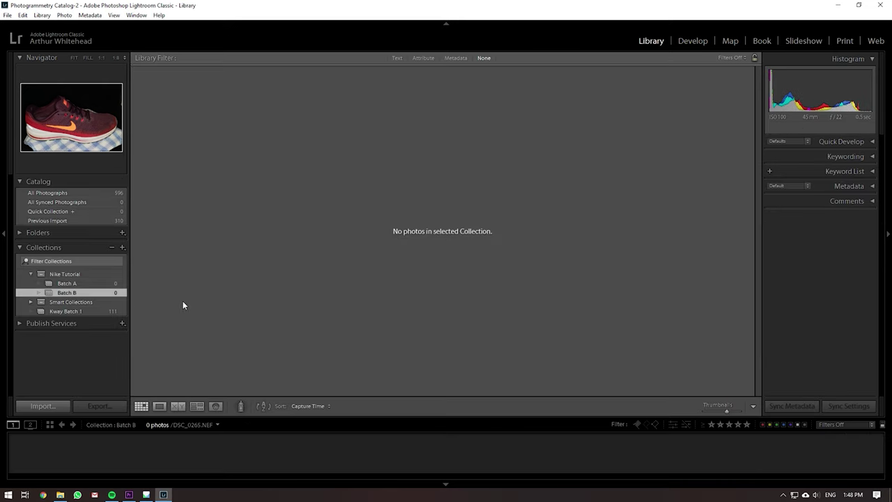
click(99, 285)
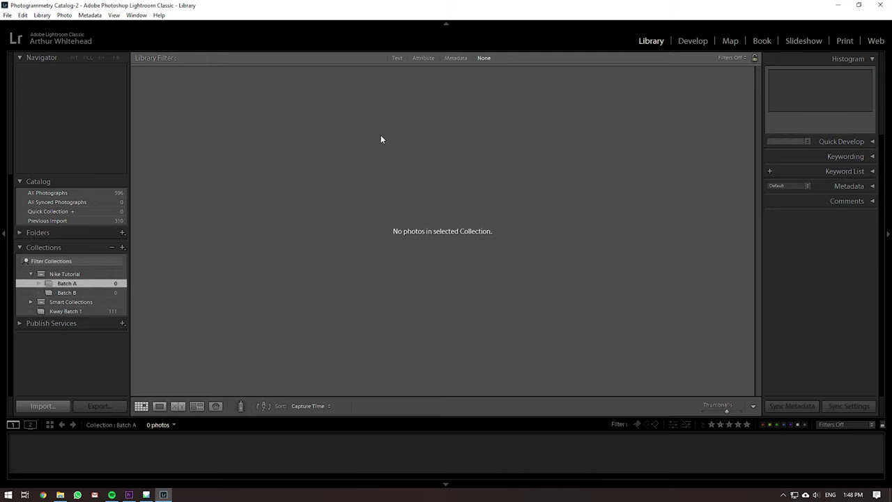
click(69, 274)
click(66, 293)
click(32, 301)
click(31, 301)
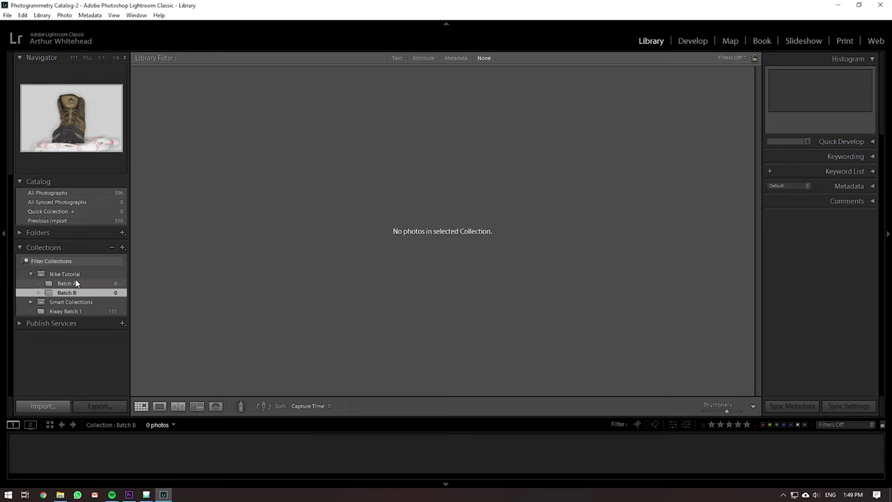
- Browse the All Photographs catalog and open the sole photo DSC_0053 in the Develop module
click(70, 194)
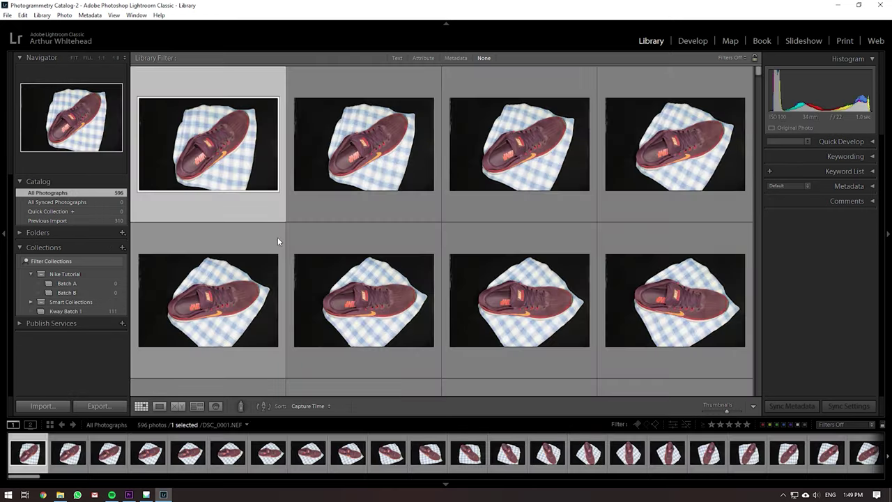
scroll(279, 242, down, 5)
scroll(284, 248, down, 20)
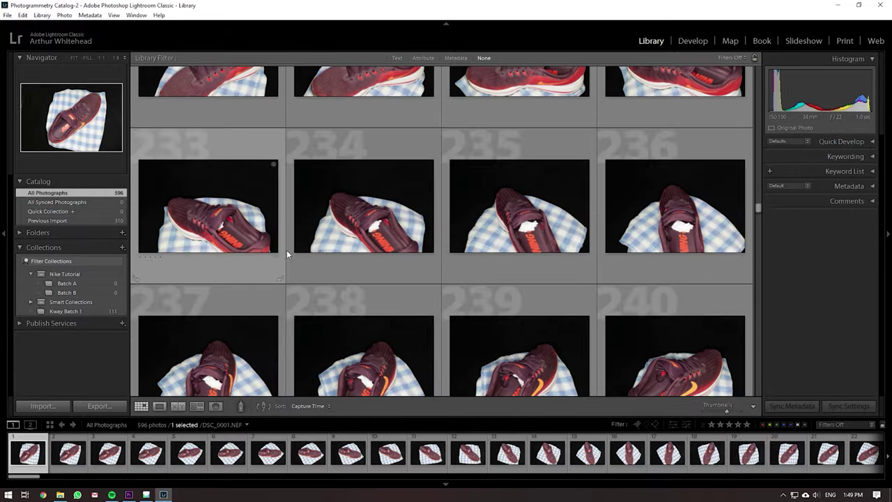
click(353, 213)
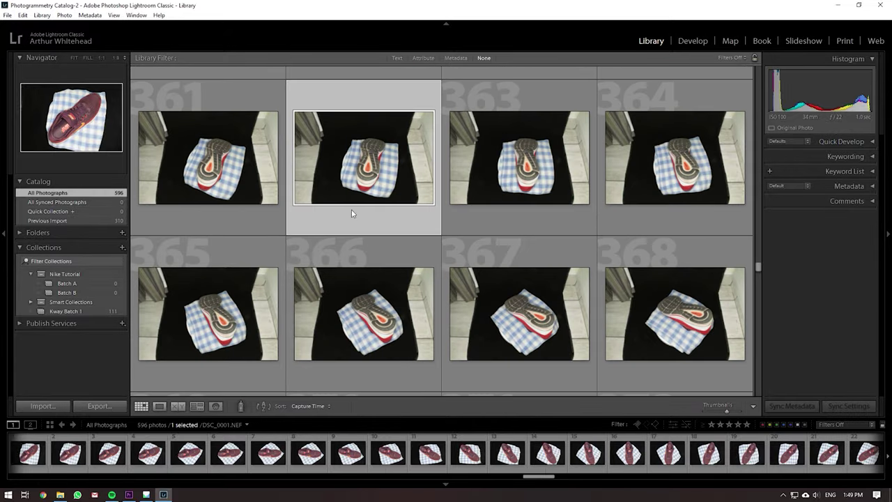
key(d)
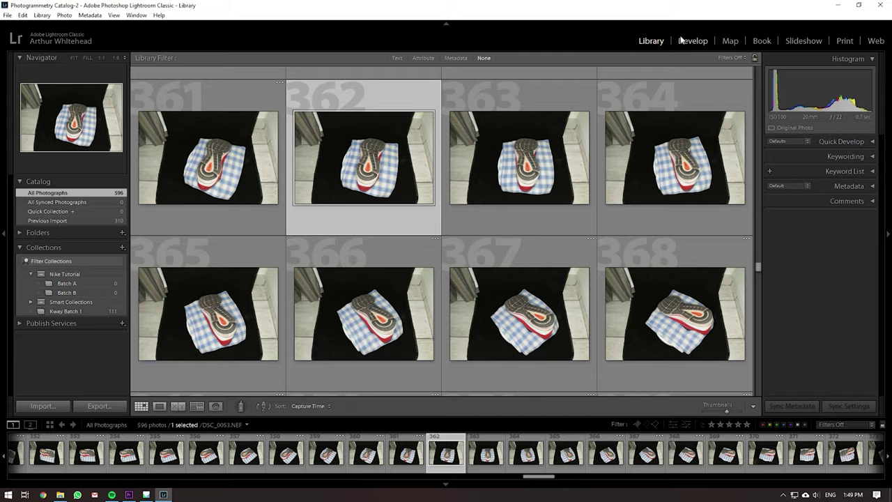
- Examine the photos of the upturned shoe, including DSC_0152, DSC_0167 and DSC_0181
drag(535, 479, 662, 478)
click(548, 453)
click(597, 453)
click(647, 466)
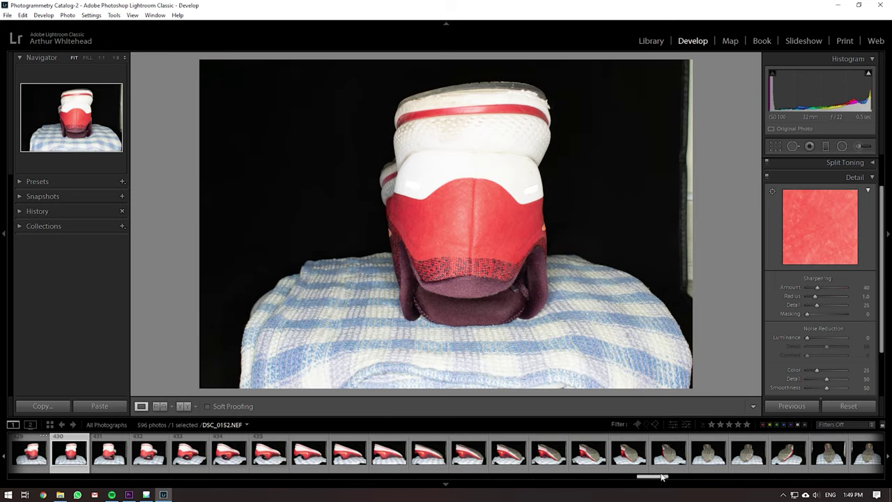
click(669, 453)
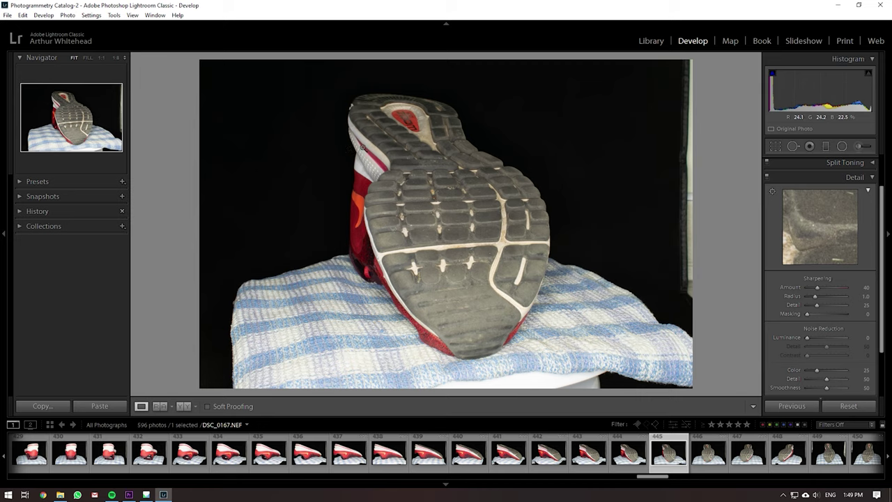
drag(660, 476, 676, 476)
click(659, 453)
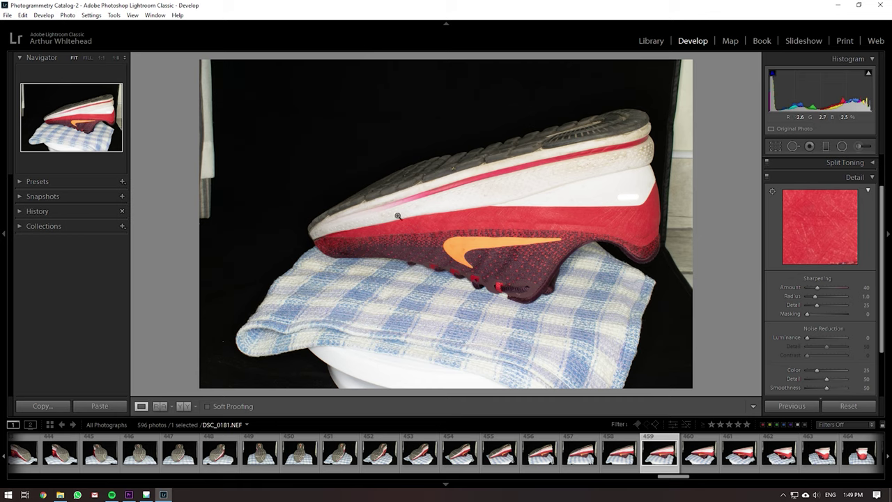
- Go through the upturned-shoe photos one by one from DSC_0181 to DSC_0200, comparing the shooting angles
key(Right)
key(Right)
key(Right)
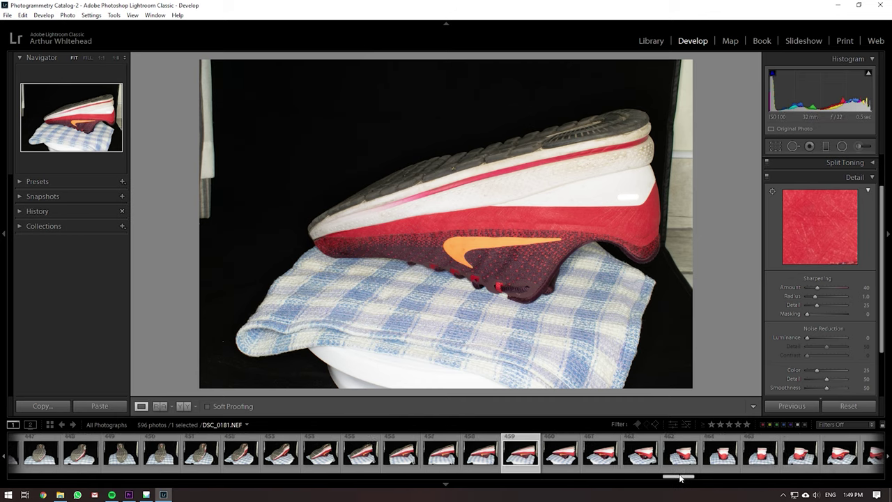
key(Right)
key(Right)
key(Right)
key(Right)
key(Right)
key(Right)
key(Right)
key(Right)
key(Right)
key(Right)
key(Right)
key(Right)
key(Right)
key(Right)
key(Right)
key(Right)
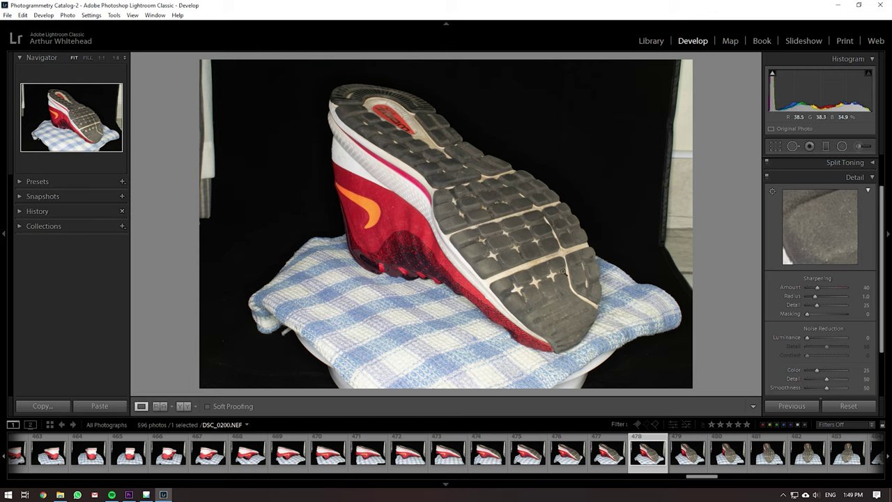
- Compare the upright-shoe close-ups DSC_0281, DSC_0272 and DSC_0262 with the low-angle shots from the first batch
scroll(667, 485, left, 5)
drag(664, 481, 415, 477)
click(521, 458)
click(498, 462)
click(561, 453)
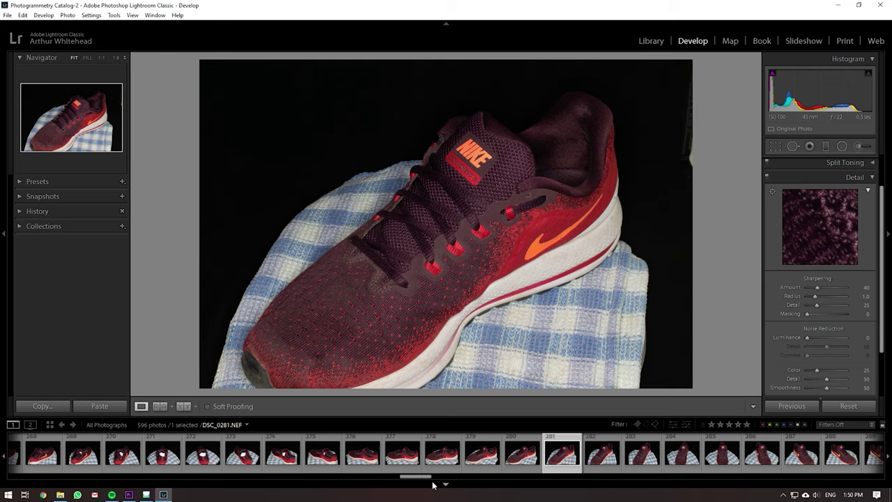
drag(427, 477, 417, 478)
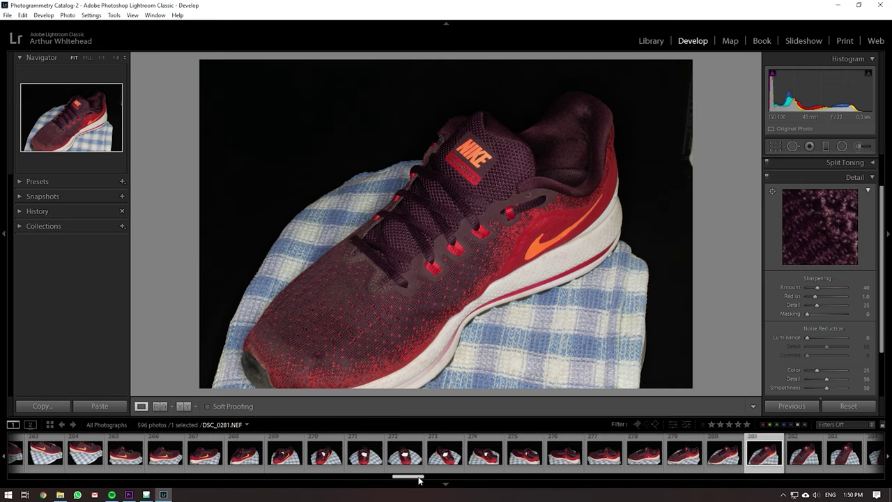
click(422, 454)
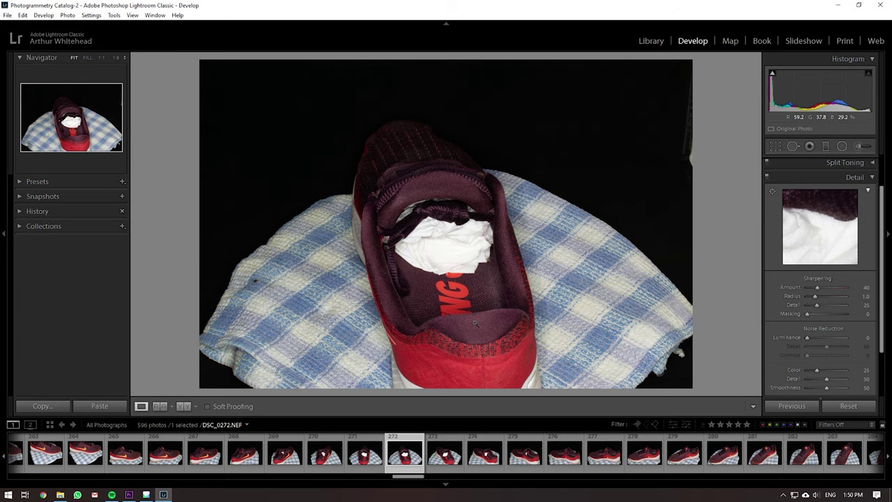
mouse_move(405, 478)
mouse_down()
mouse_move(324, 478)
mouse_move(394, 478)
mouse_up()
click(529, 460)
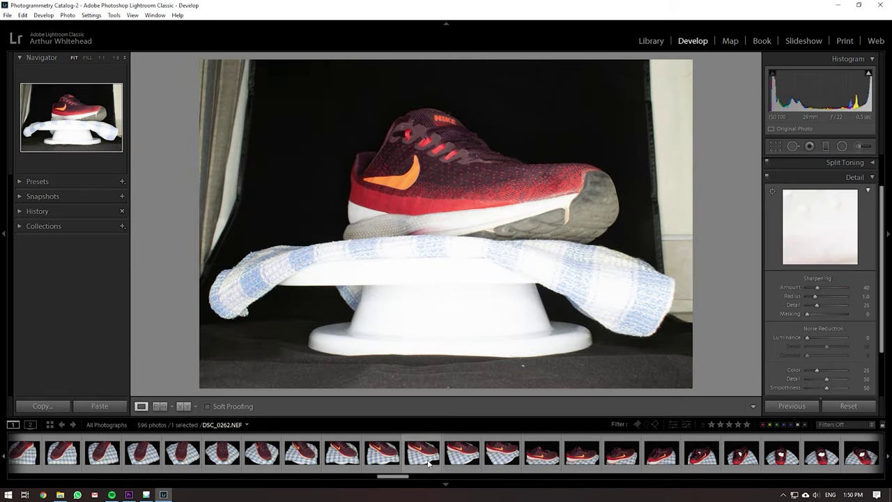
click(426, 457)
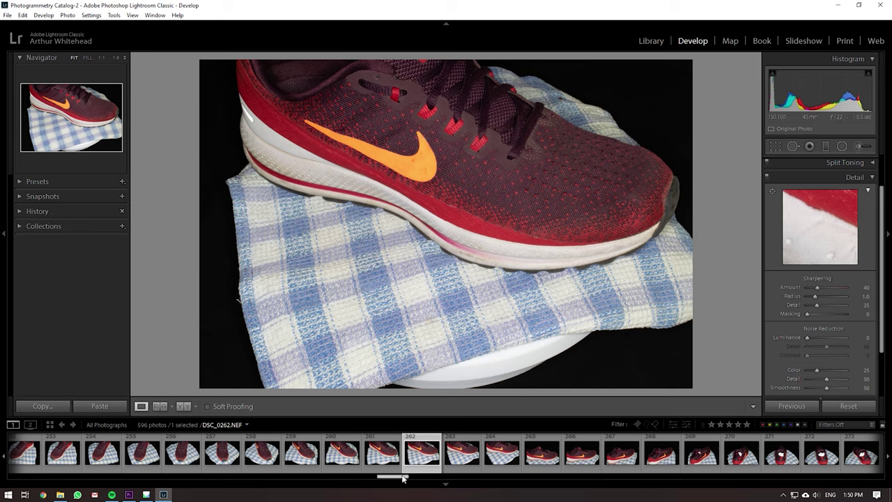
- Look through the earlier upright-shoe photos and select the side view DSC_0135 for editing
drag(394, 477, 230, 466)
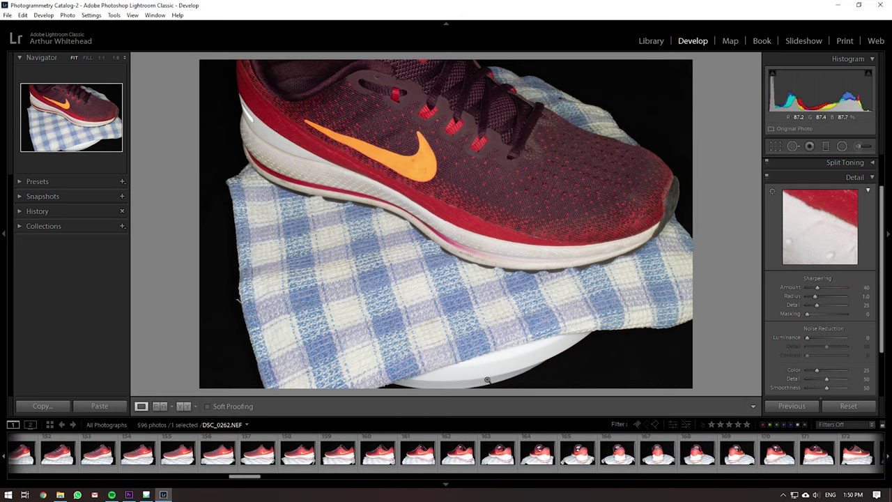
drag(241, 477, 122, 476)
click(271, 453)
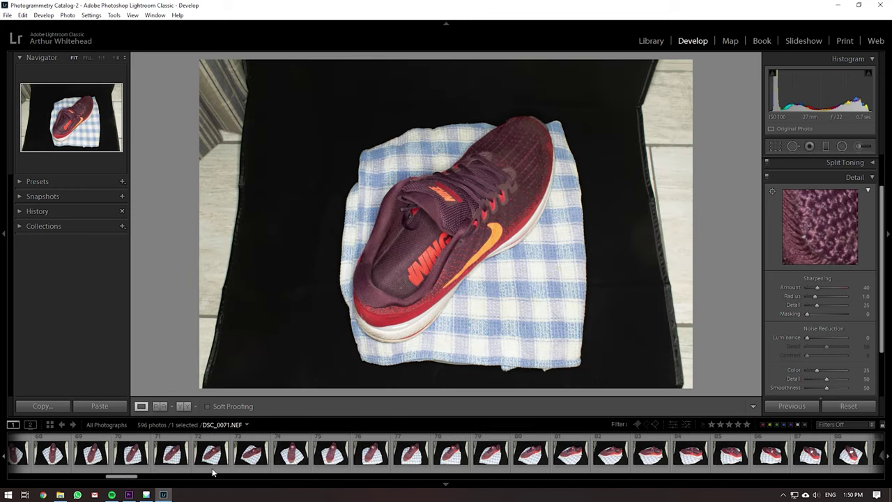
click(317, 457)
drag(133, 479, 205, 478)
click(455, 454)
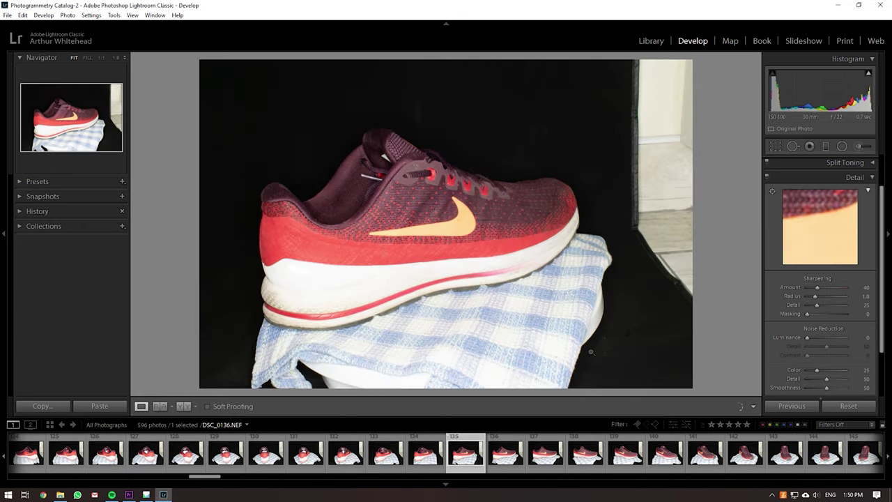
- Crop DSC_0135 closer around the shoe to exclude the pale wall beside the black backdrop
click(871, 177)
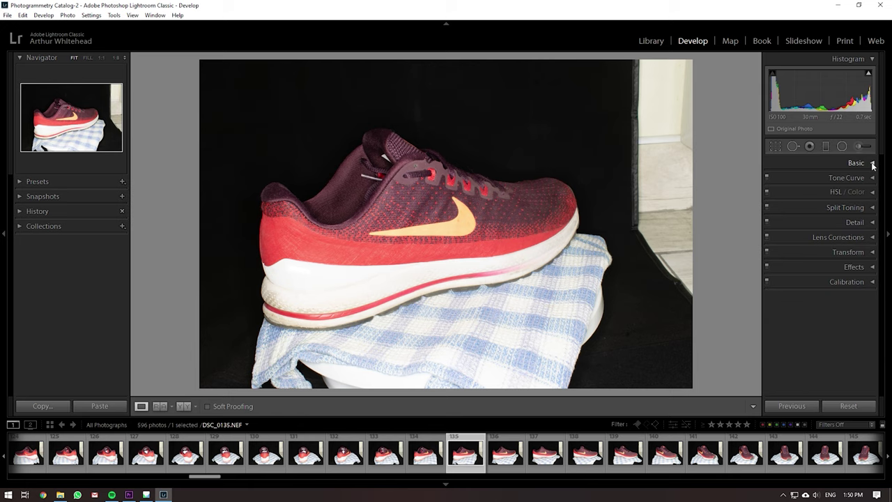
click(872, 163)
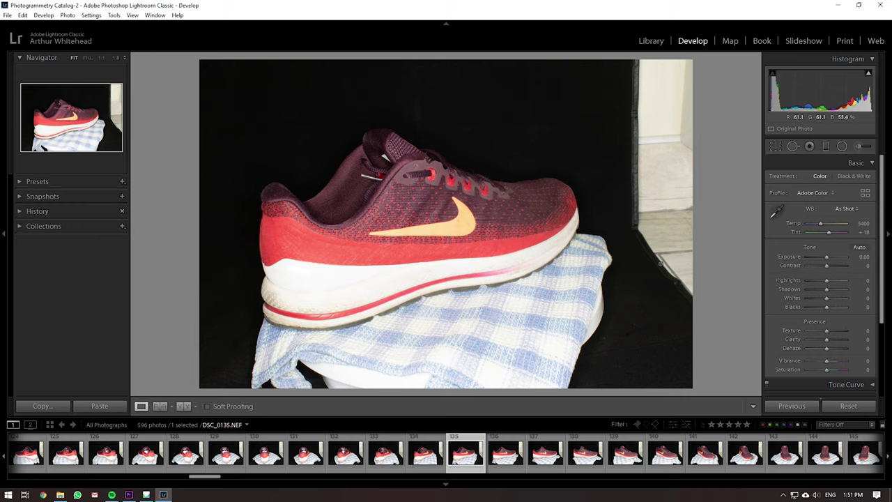
click(773, 149)
drag(690, 210, 658, 209)
drag(446, 58, 450, 71)
drag(438, 383, 438, 363)
click(866, 237)
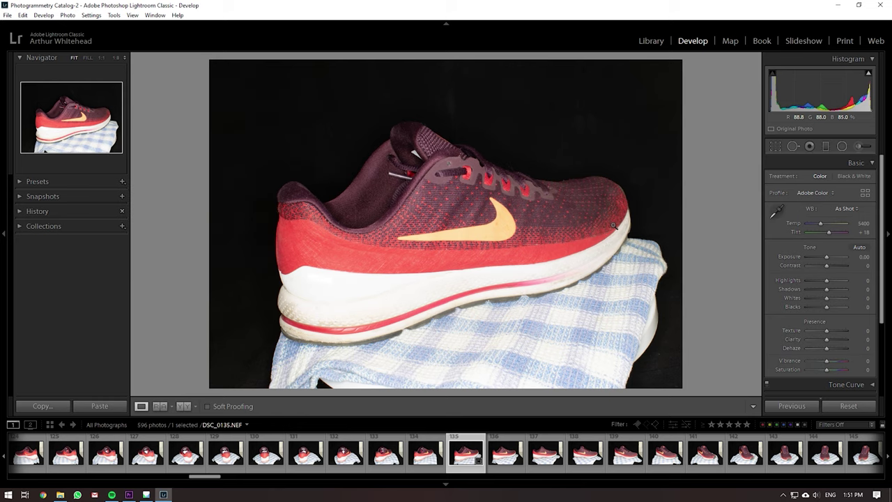
- Set the Highlights of DSC_0135 to -100 and, after trying a higher contrast, return the Contrast to 0
drag(827, 281, 791, 280)
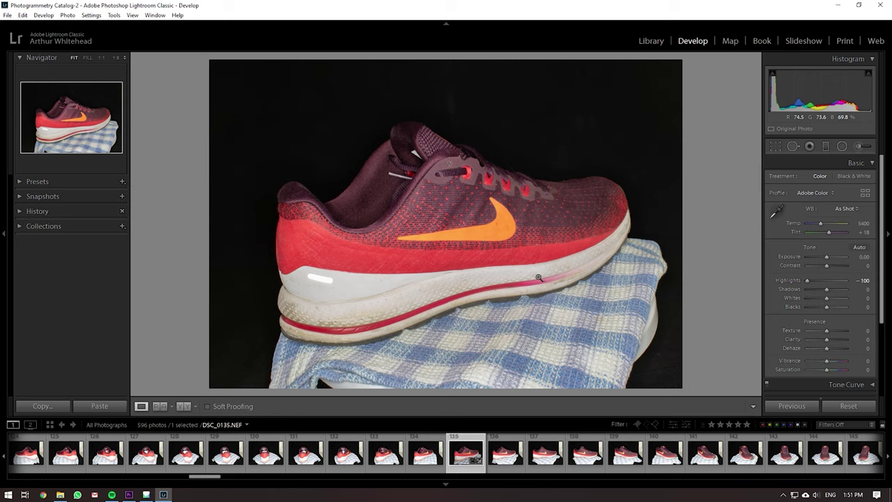
drag(826, 266, 837, 266)
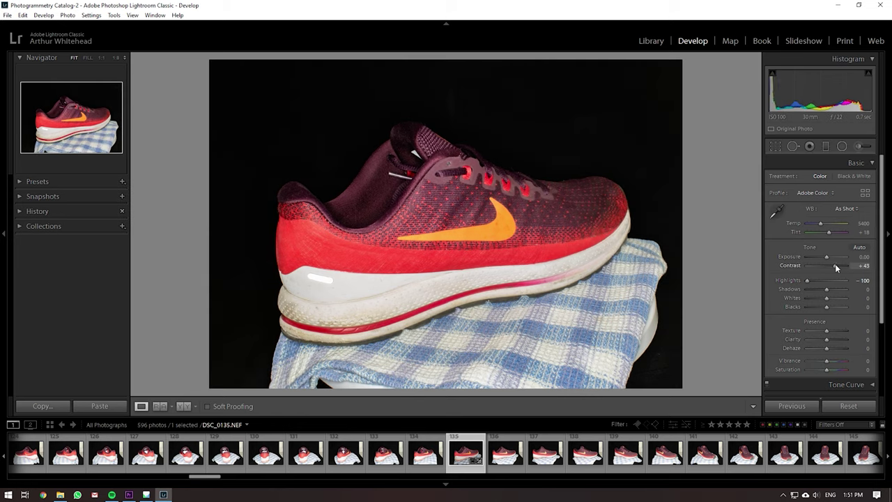
click(859, 265)
text(0)
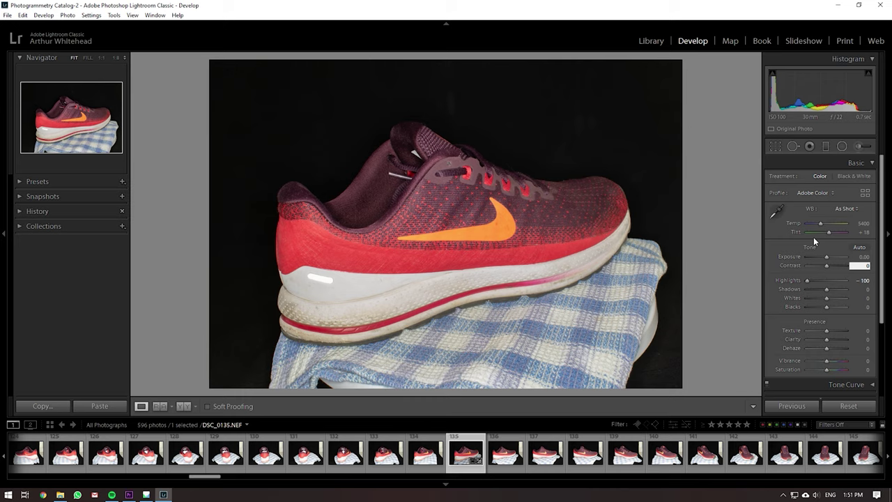
drag(801, 282, 717, 289)
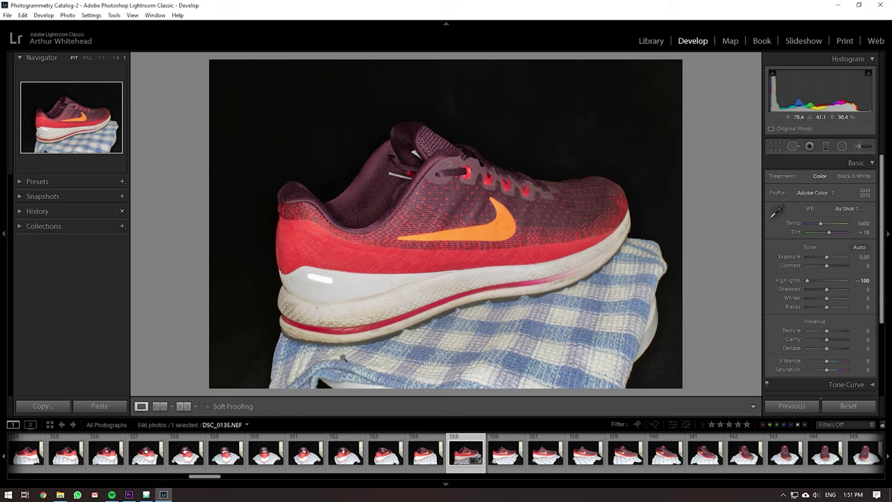
- Rebalance the tones of DSC_0135 with Exposure +0.24, Contrast -38, Shadows +10 and Blacks -36
drag(827, 289, 843, 294)
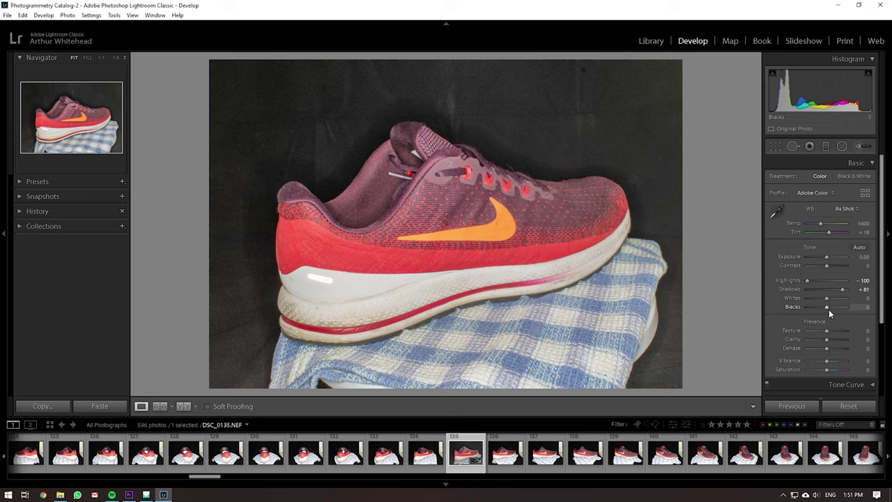
drag(826, 309, 844, 290)
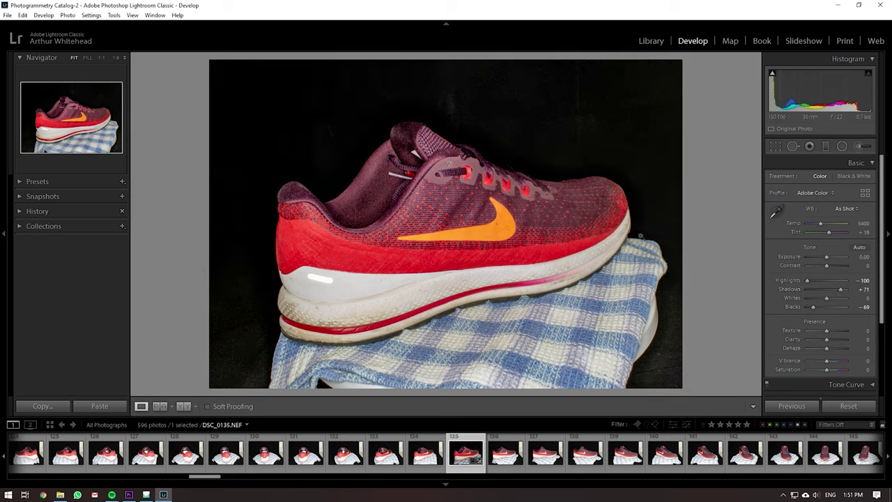
drag(829, 257, 829, 259)
drag(840, 289, 817, 304)
drag(826, 267, 820, 268)
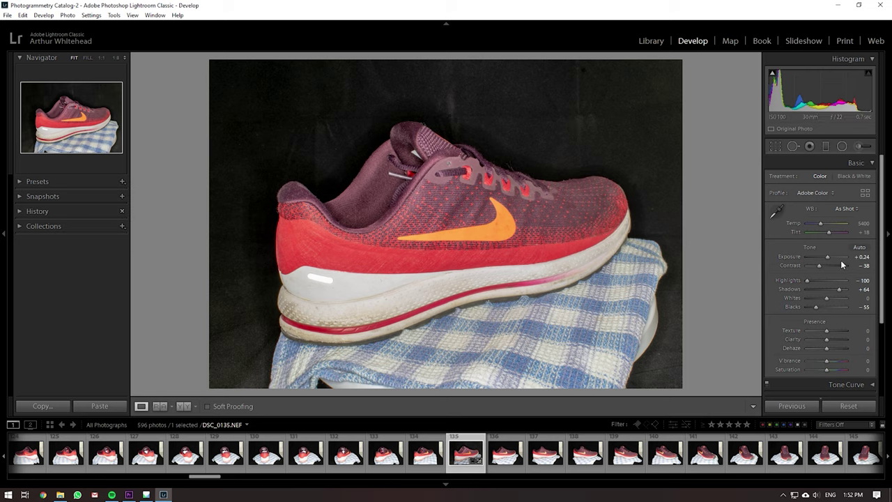
mouse_move(839, 288)
mouse_down()
mouse_move(818, 307)
mouse_move(828, 289)
mouse_up()
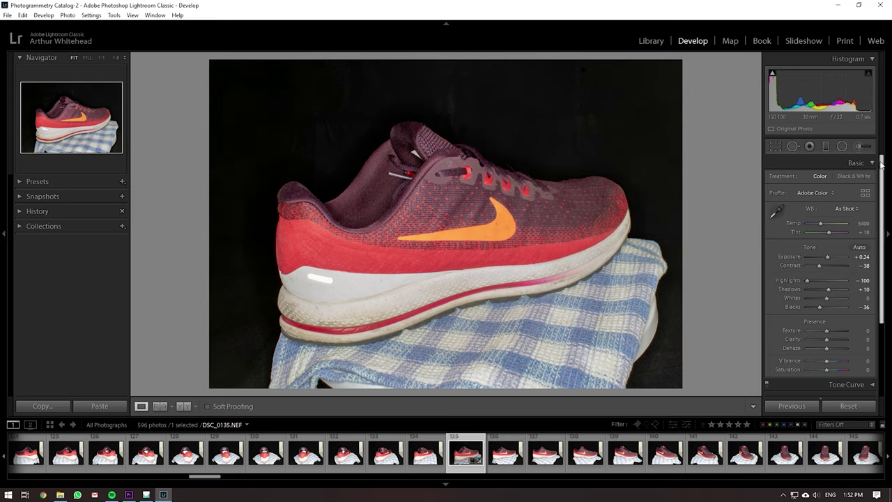
click(872, 164)
- Inspect the heel sole, the upper and the toe knit of DSC_0135 at 1:1 magnification
click(481, 241)
drag(482, 242, 589, 149)
click(589, 149)
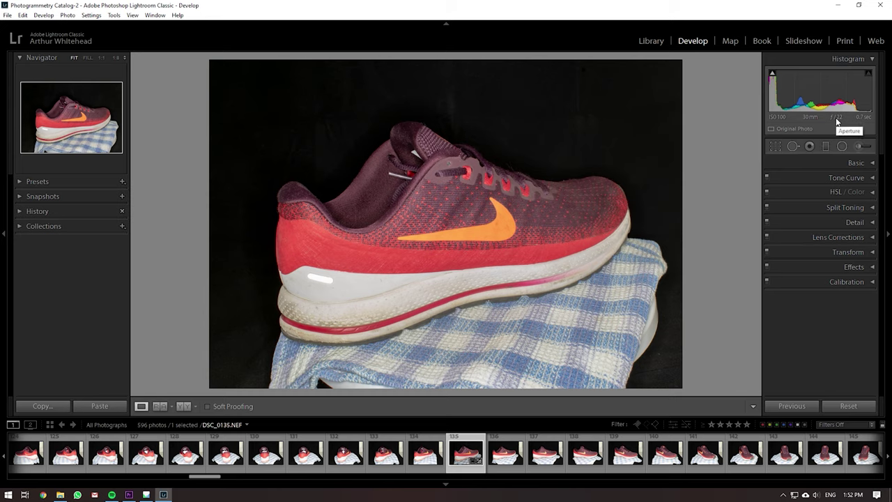
click(304, 317)
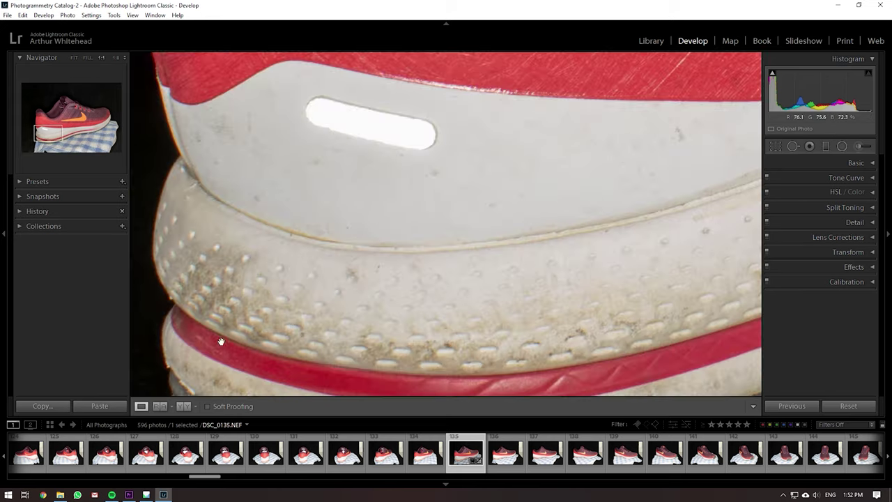
click(338, 294)
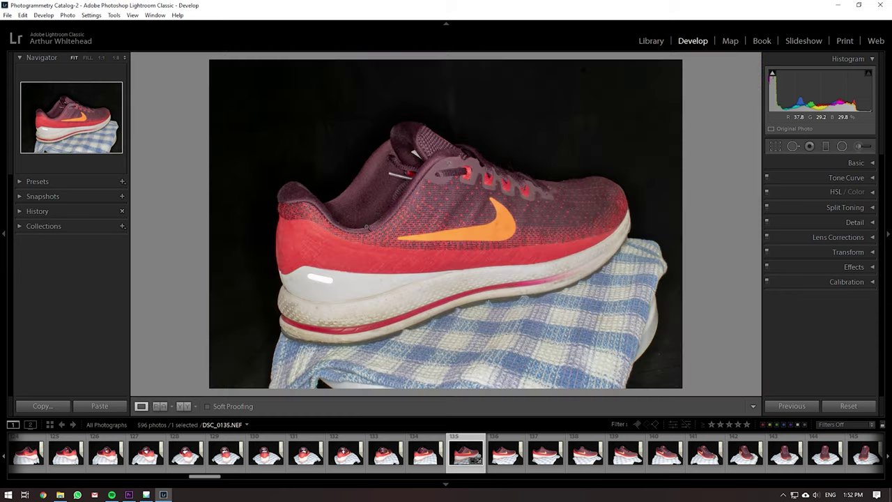
click(380, 224)
click(558, 240)
click(543, 242)
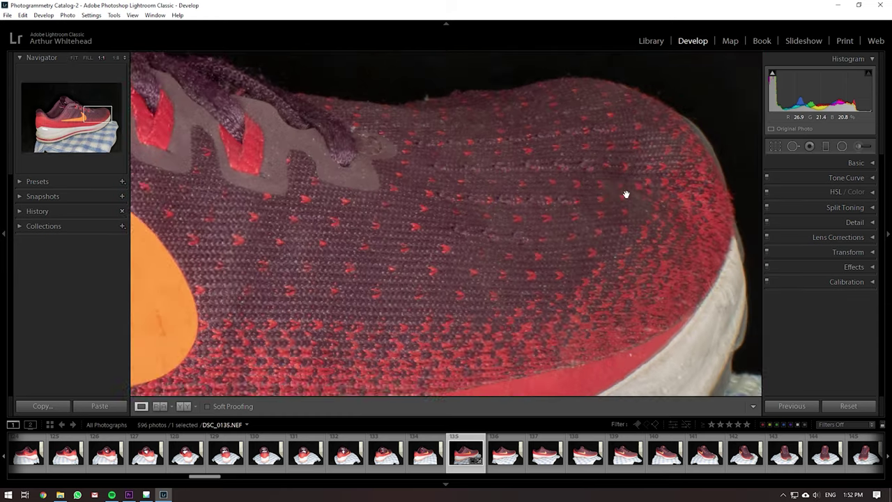
click(471, 201)
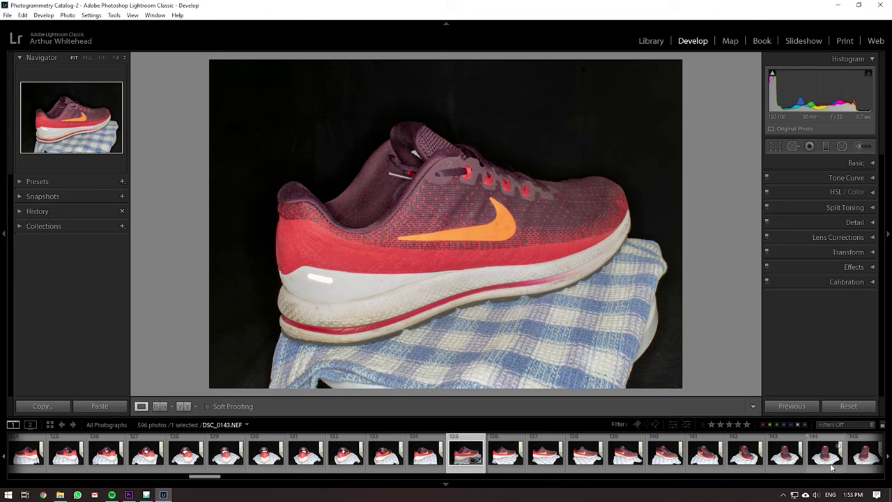
- Select the front view DSC_0145 and crop both sides to exclude the pale wall beside the black backdrop
click(863, 455)
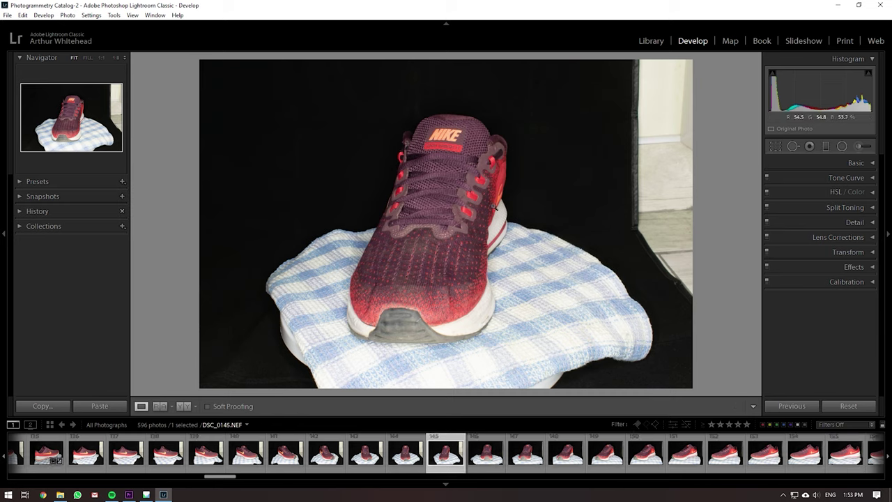
click(873, 162)
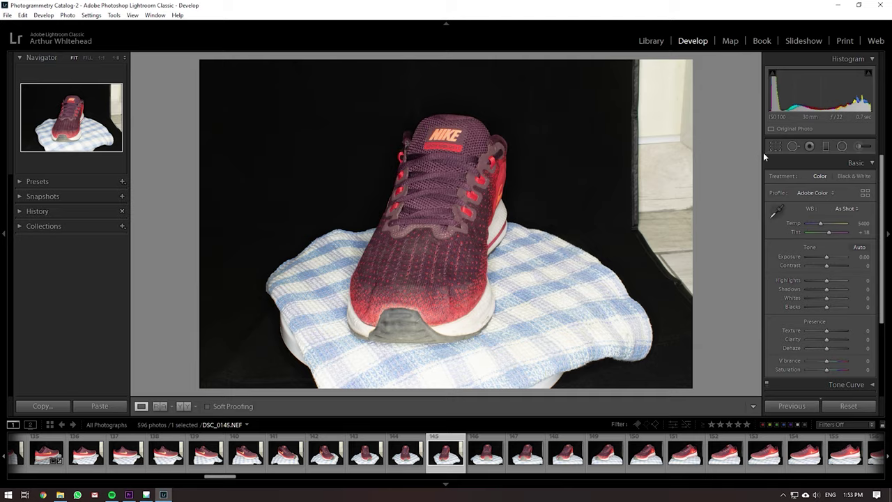
click(775, 146)
drag(692, 197, 660, 198)
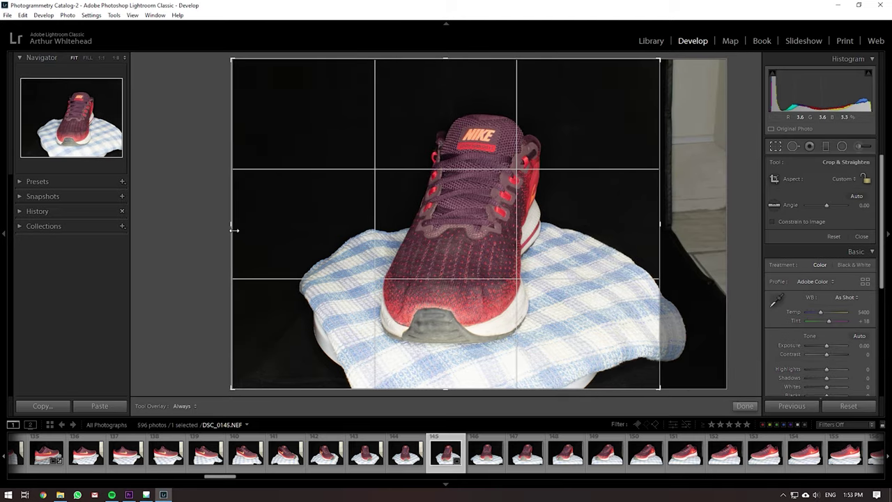
drag(235, 229, 244, 229)
click(861, 236)
- Set the Highlights of DSC_0145 to -100, the Shadows to +48 and the Blacks to -31
drag(827, 282, 781, 283)
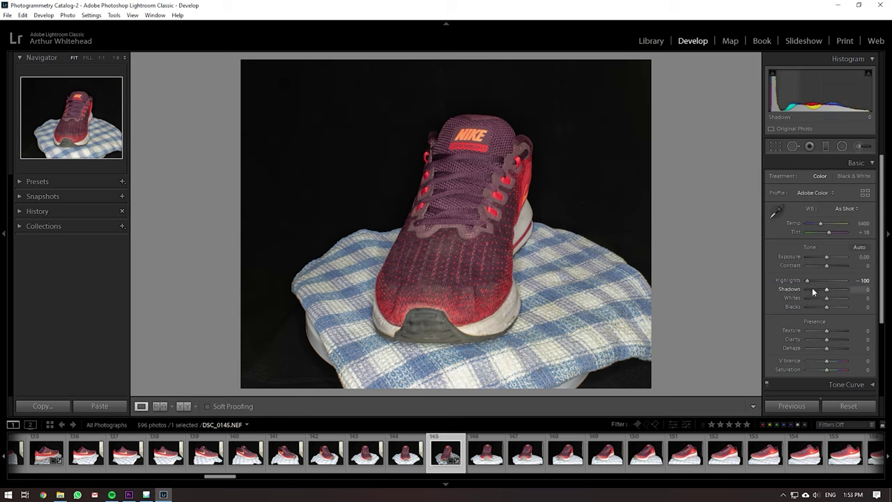
drag(831, 291, 819, 312)
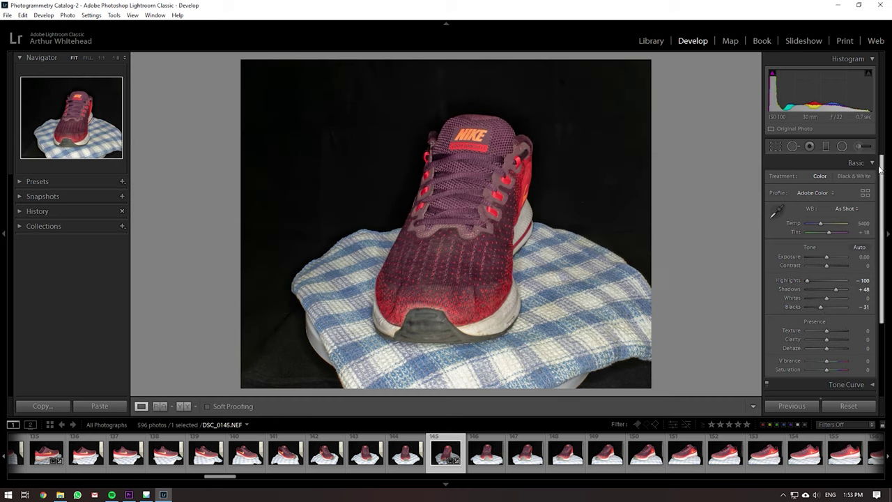
click(856, 163)
- Enable chromatic aberration removal and lens profile corrections for DSC_0145, checking the toe at 1:1 magnification
click(868, 269)
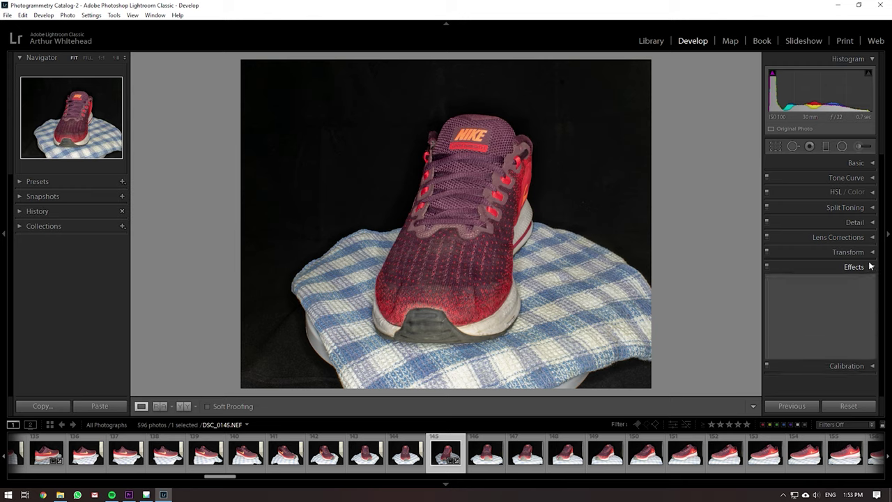
click(868, 269)
click(870, 236)
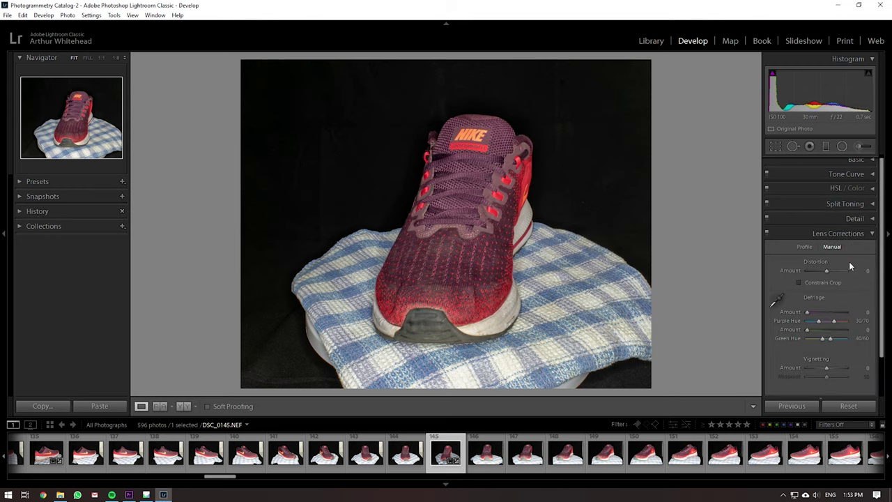
click(477, 334)
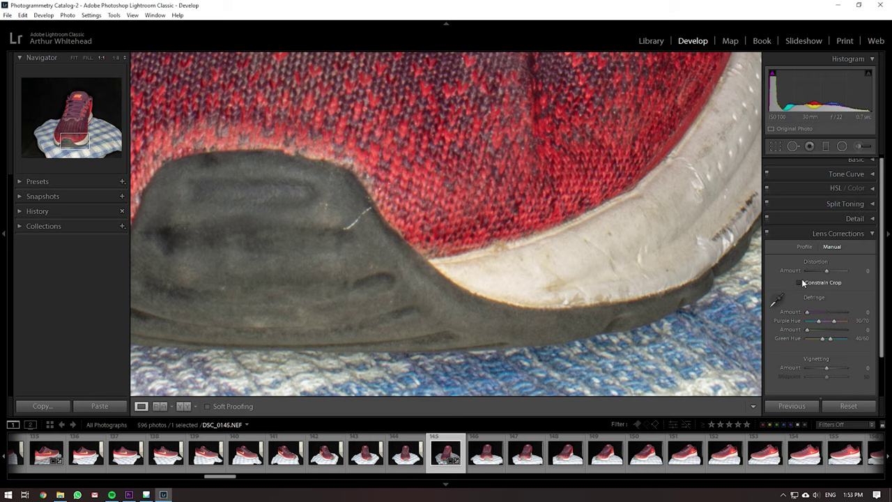
click(810, 247)
click(810, 262)
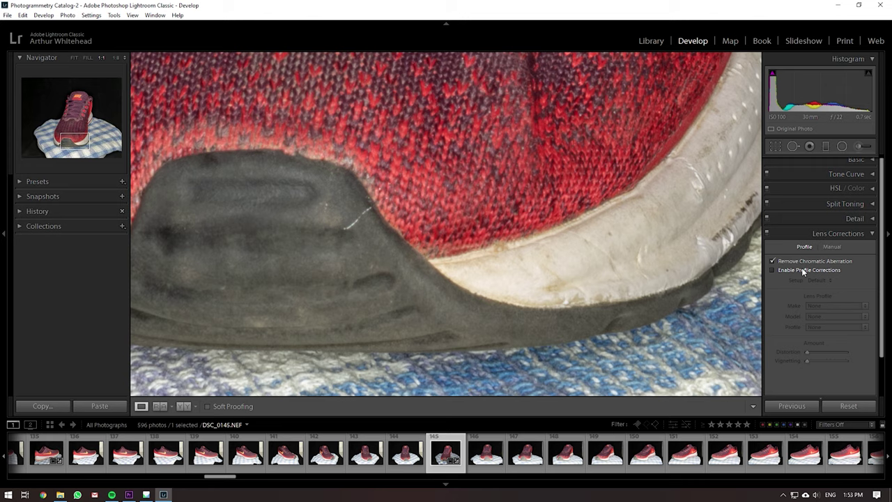
click(494, 265)
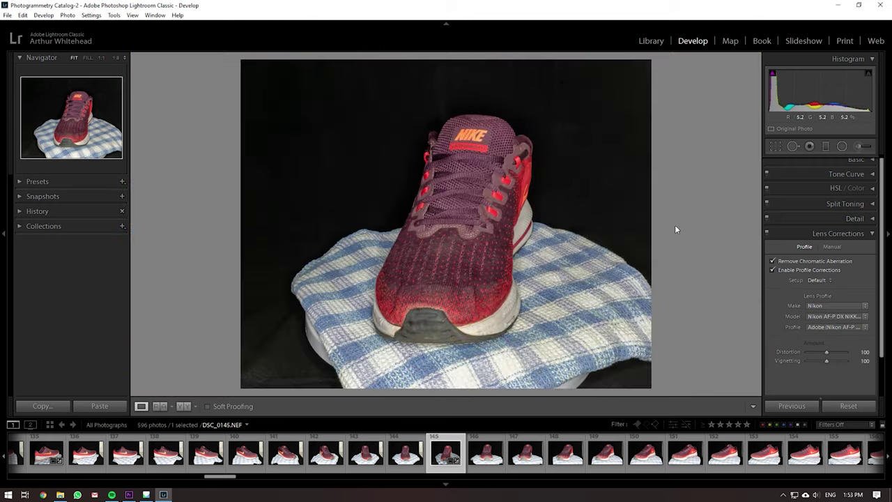
- Raise the Sharpening Amount of DSC_0145 to 139 and check the toe knit up close
click(871, 228)
click(871, 222)
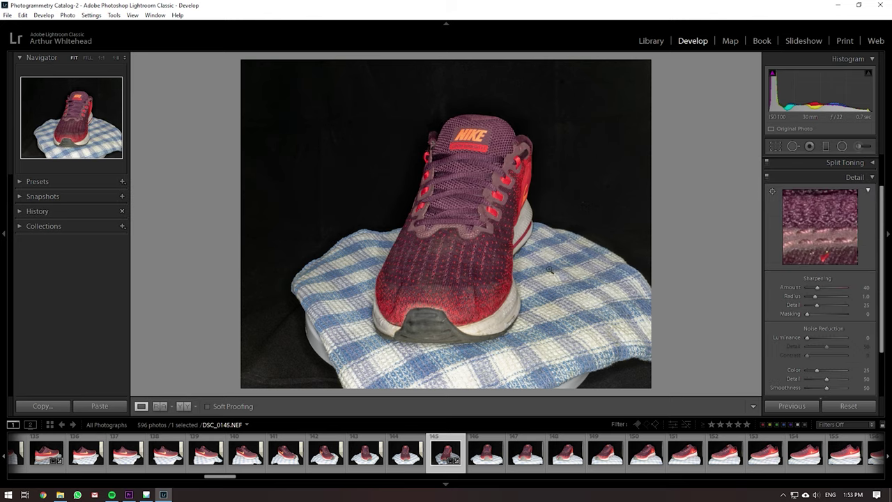
click(419, 356)
drag(419, 357, 687, 225)
drag(817, 287, 825, 289)
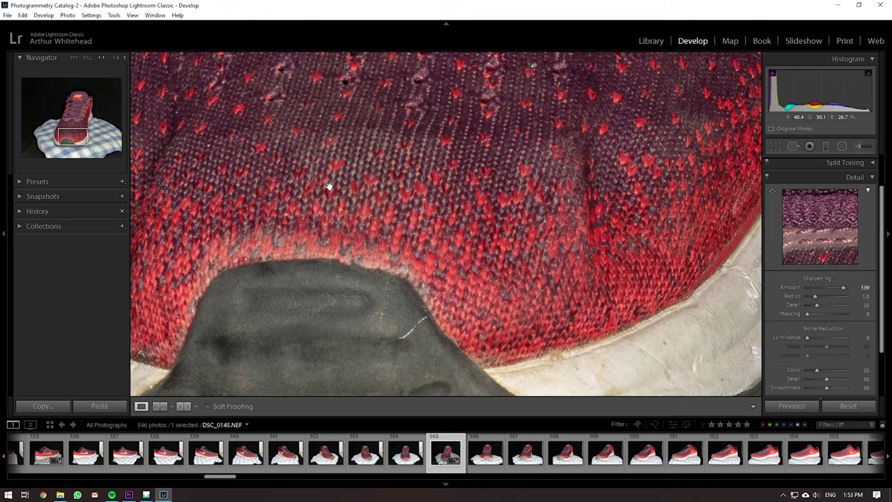
click(334, 251)
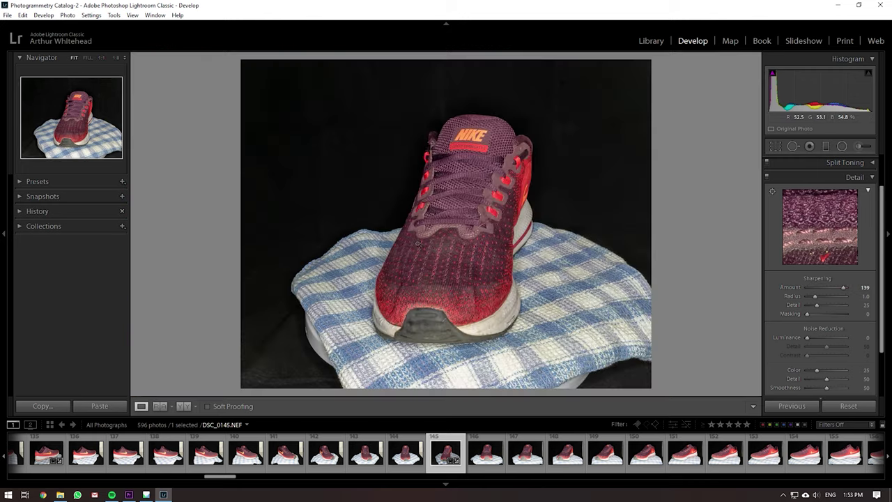
click(491, 148)
click(453, 189)
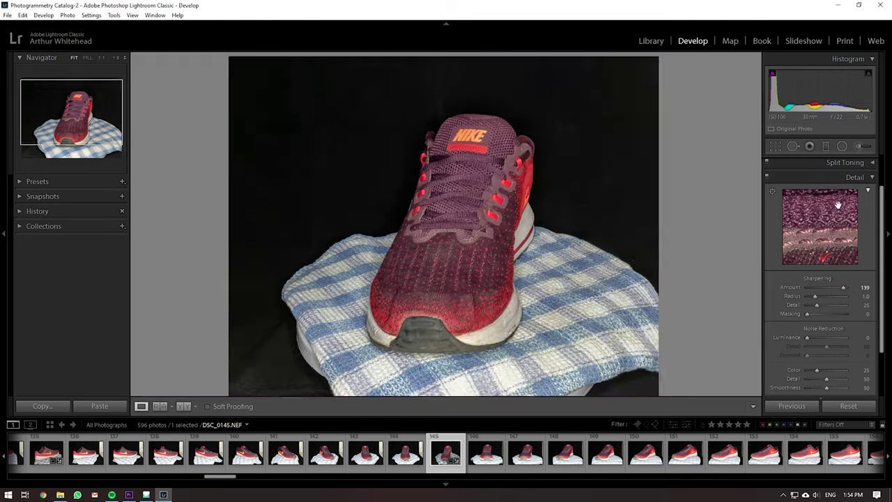
click(870, 177)
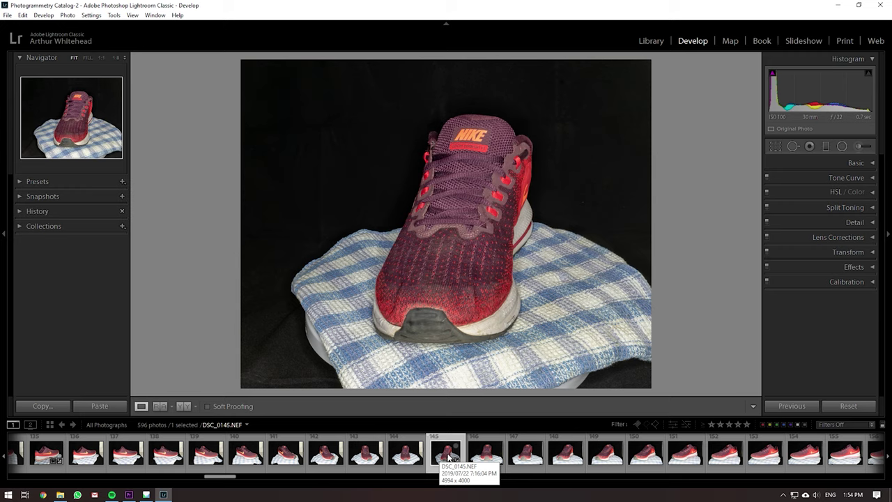
- Switch to the Nike Red project in Agisoft Metashape and view the merged shoe point cloud with its surrounding cameras
click(145, 495)
drag(533, 265, 508, 228)
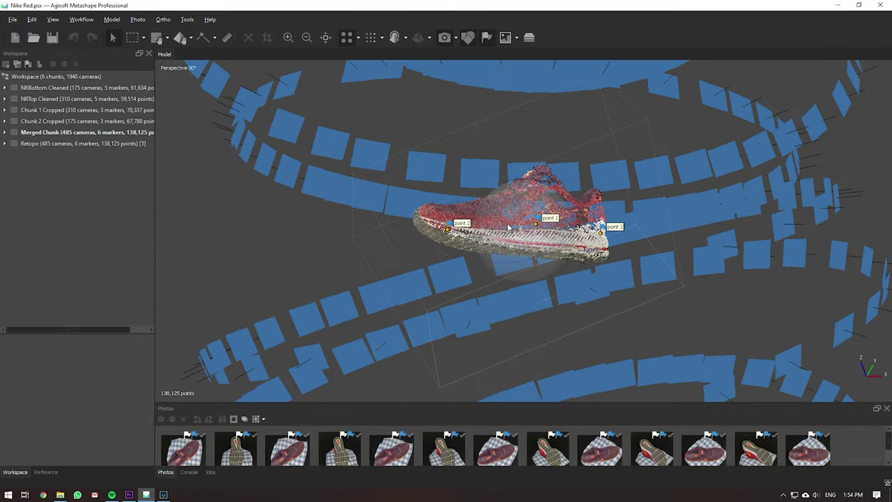
drag(357, 404, 481, 380)
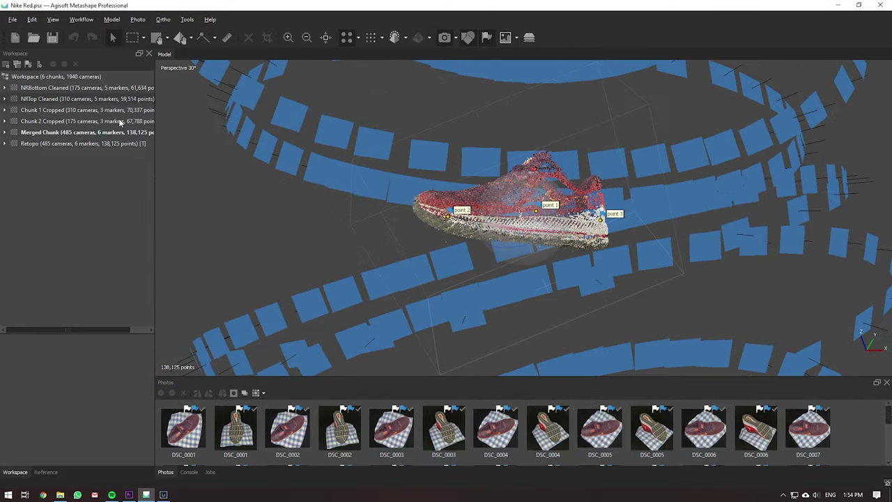
- Activate the NRBottom Cleaned chunk and examine the sole's point cloud and camera rings from several angles
click(63, 86)
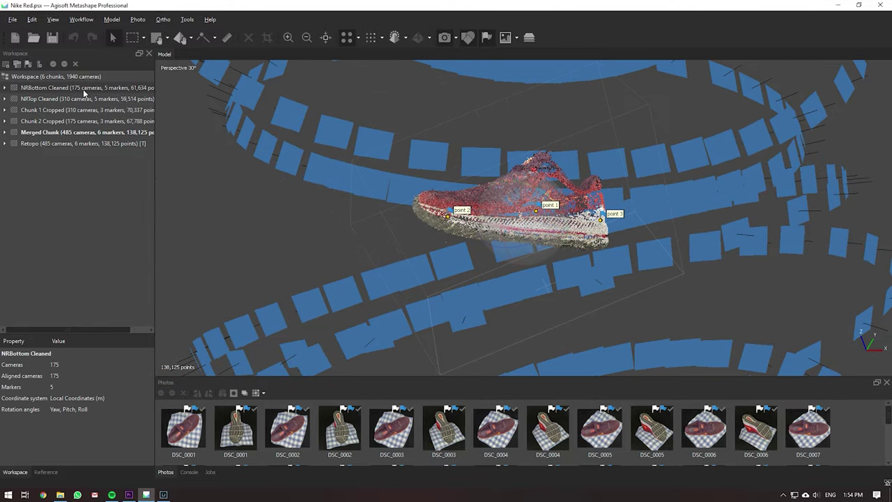
double_click(83, 92)
key(0)
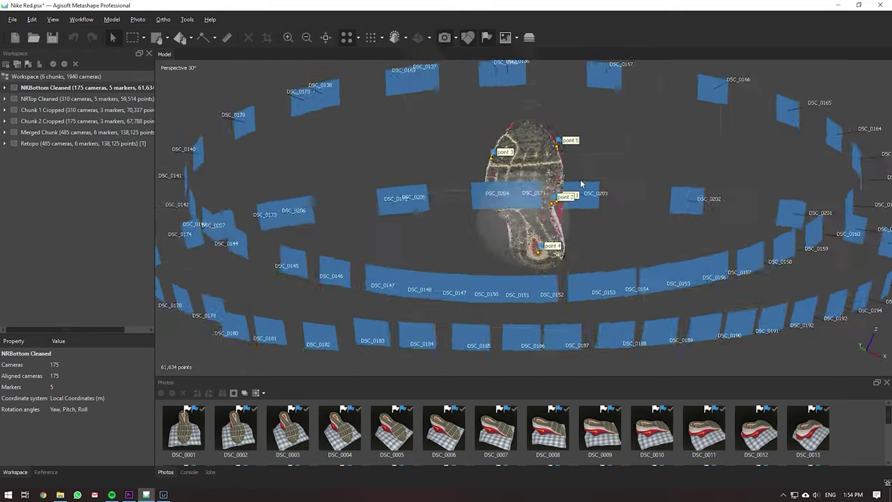
scroll(527, 219, up, 3)
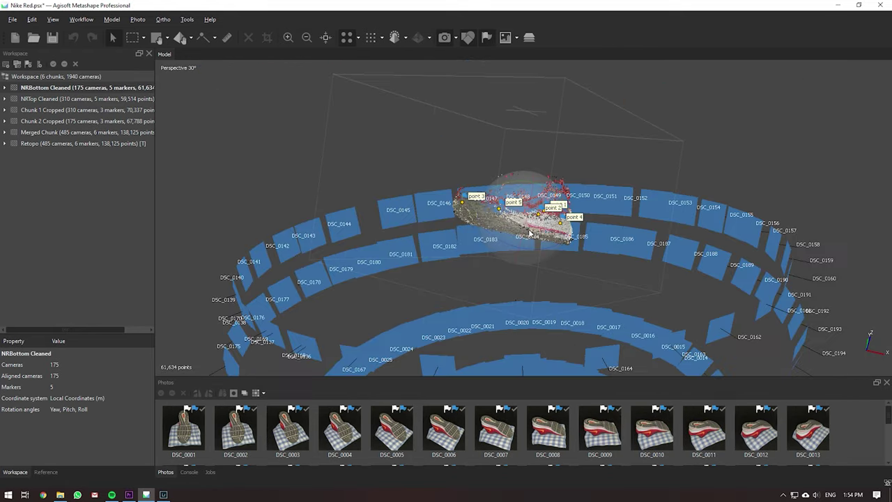
scroll(527, 219, down, 3)
scroll(529, 218, up, 3)
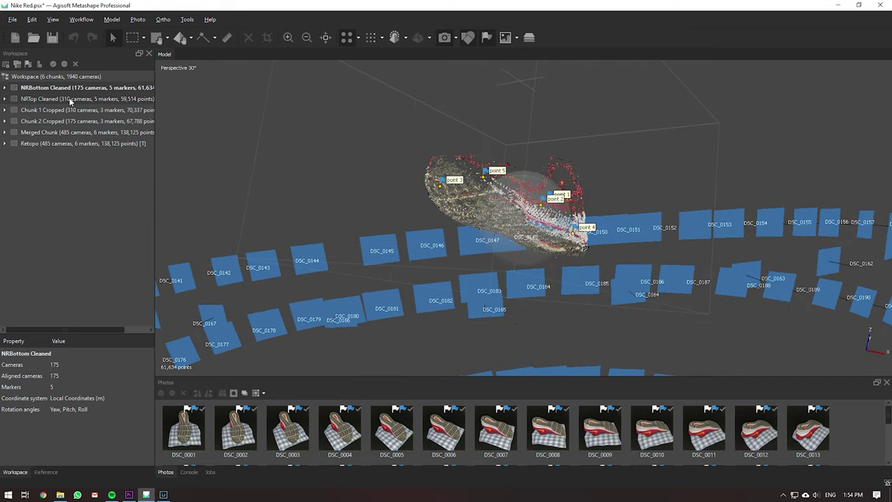
- Activate the NRTop Cleaned chunk and examine the upper shoe's point cloud from several angles
double_click(70, 98)
drag(536, 204, 311, 173)
scroll(311, 173, up, 3)
drag(409, 188, 429, 258)
- Activate Chunk 1 Cropped and examine the shoe top's point cloud, including its missing underside
double_click(54, 111)
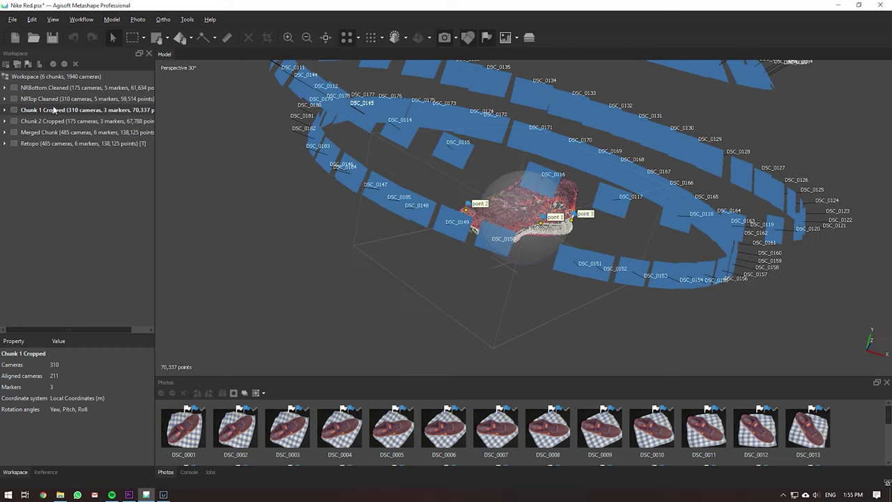
drag(523, 264, 446, 216)
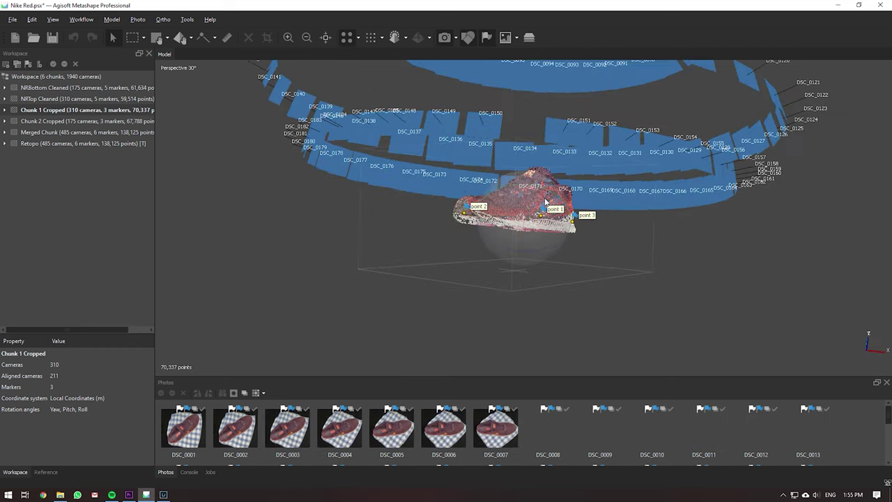
drag(504, 226, 547, 238)
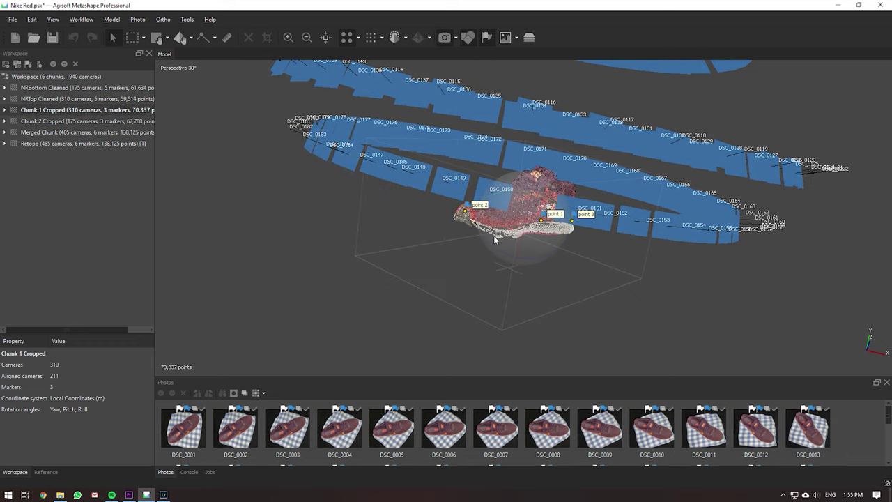
- Examine the shoe bottom in Chunk 2 Cropped, then compare it with the combined point cloud in Merged Chunk
double_click(76, 122)
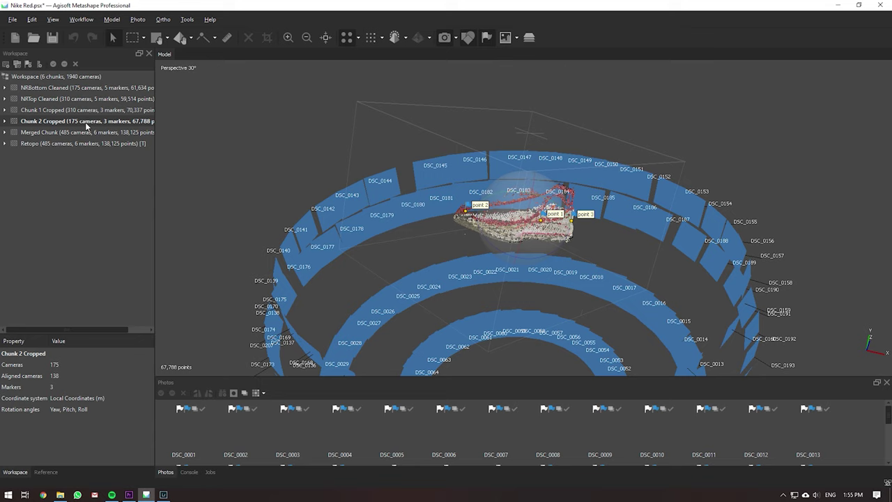
drag(515, 251, 519, 218)
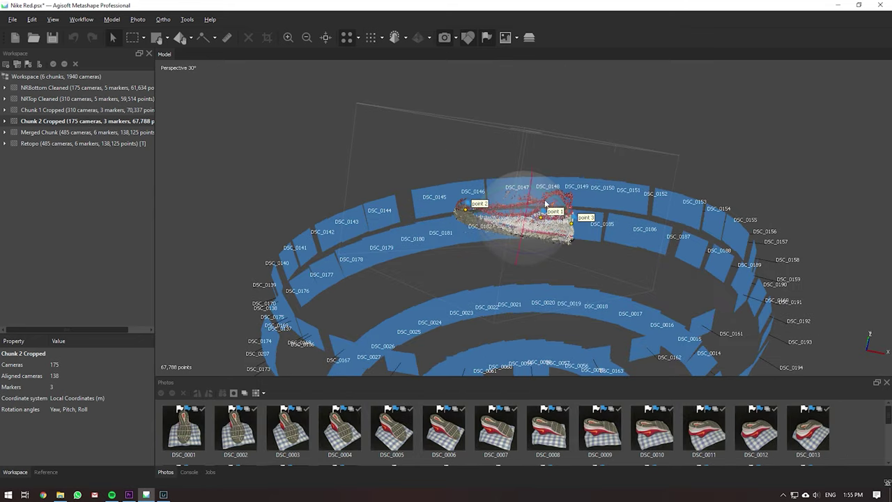
double_click(70, 133)
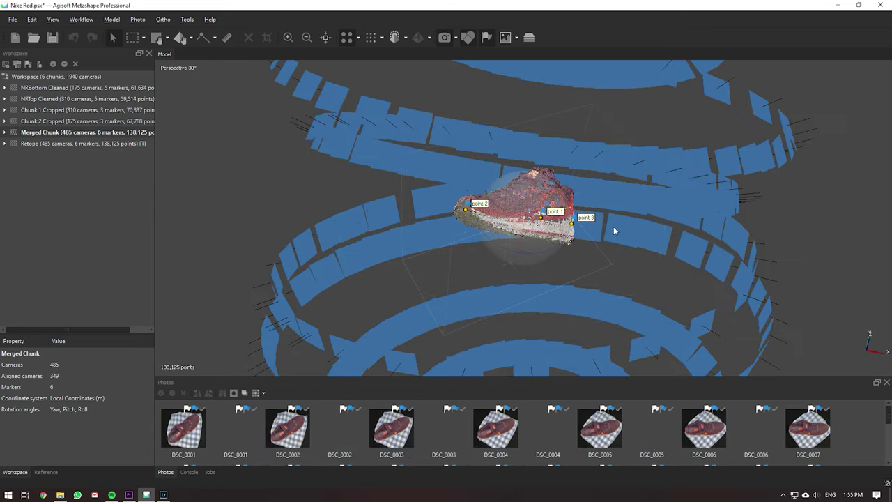
drag(558, 227, 547, 225)
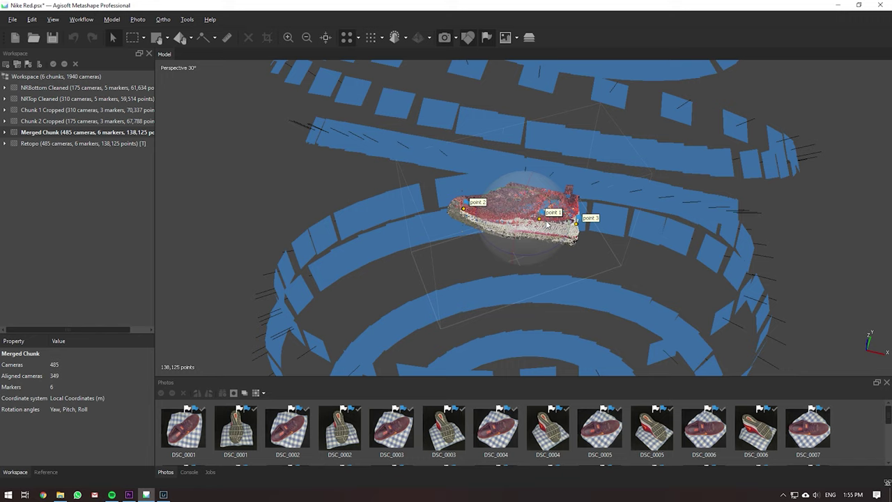